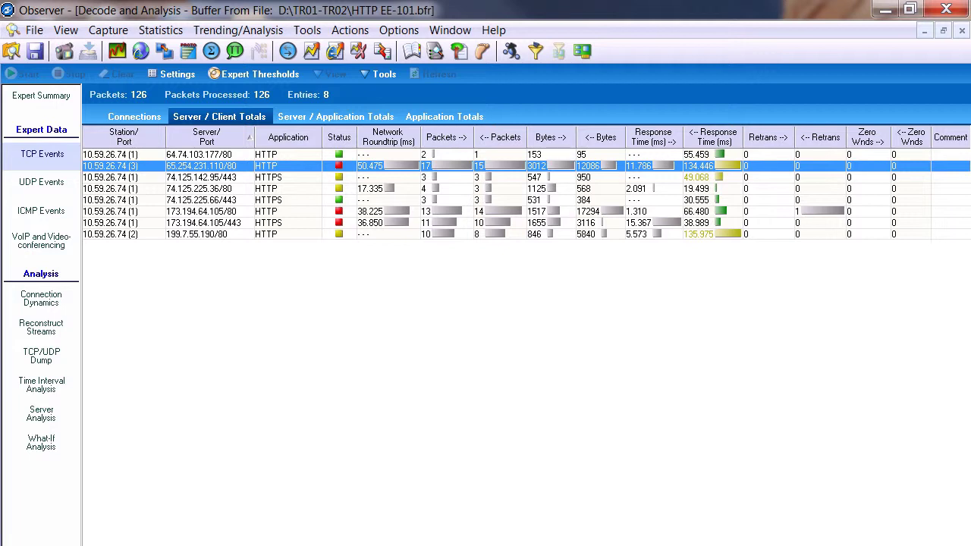
Start adding server 65.254.231.110 to Application Transaction Analysis for live statistics and capture buffers, and enable tracking by URL.
right_click(231, 164)
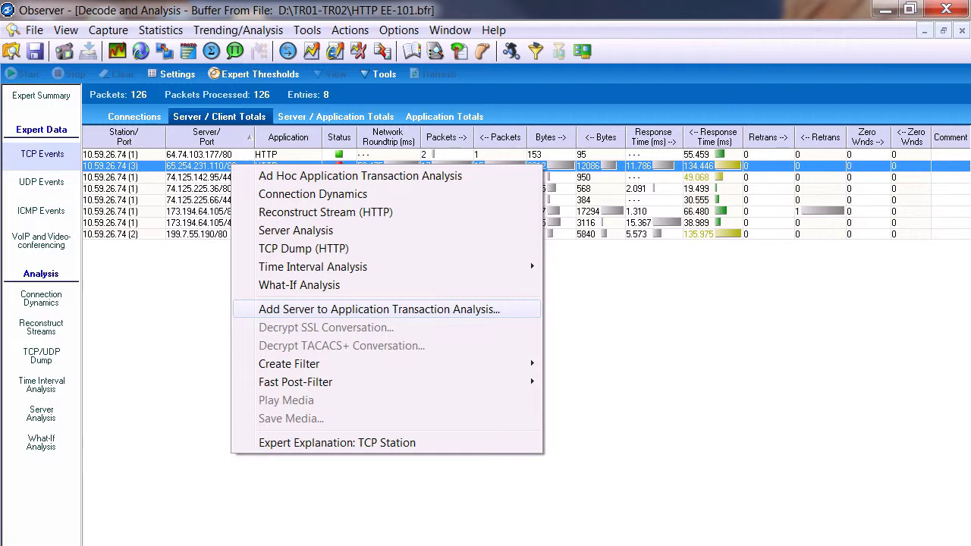
key("Return")
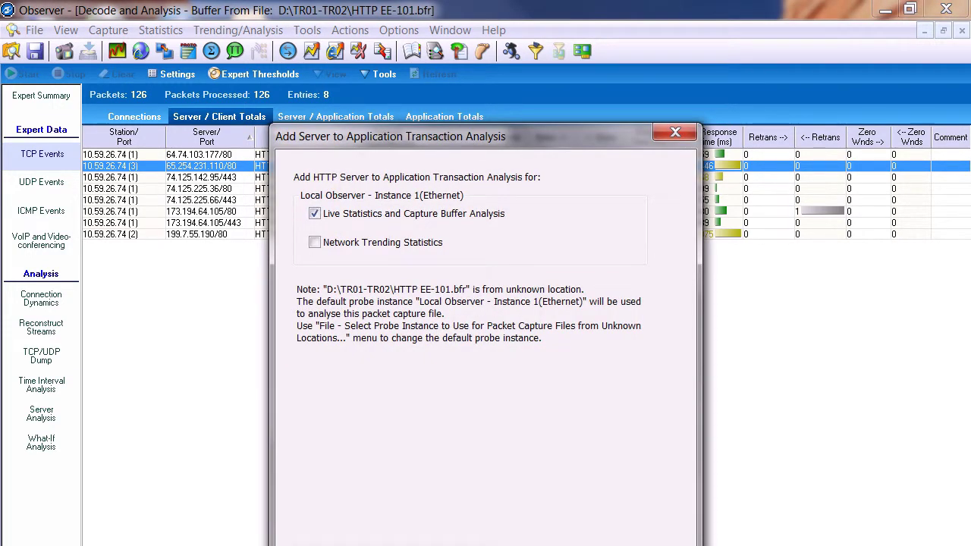
key("Return")
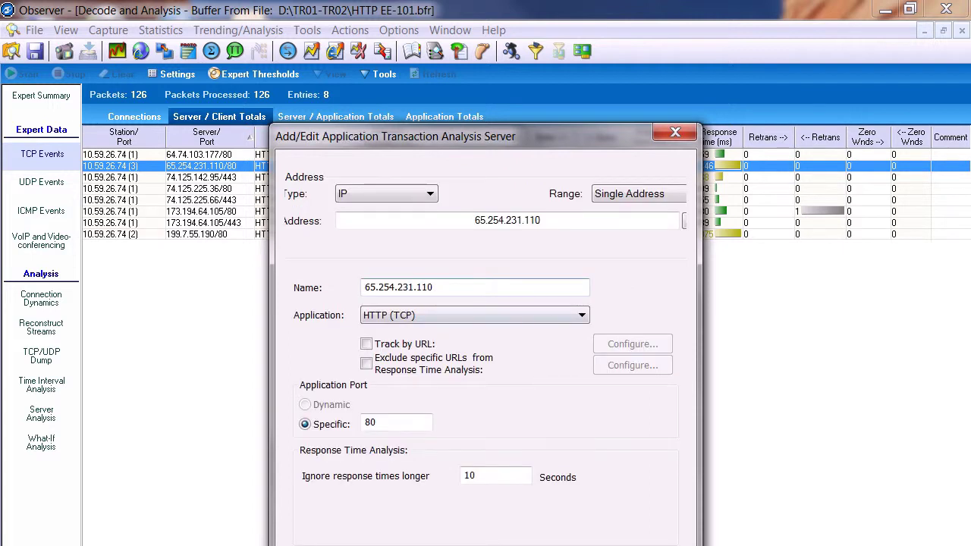
key("space")
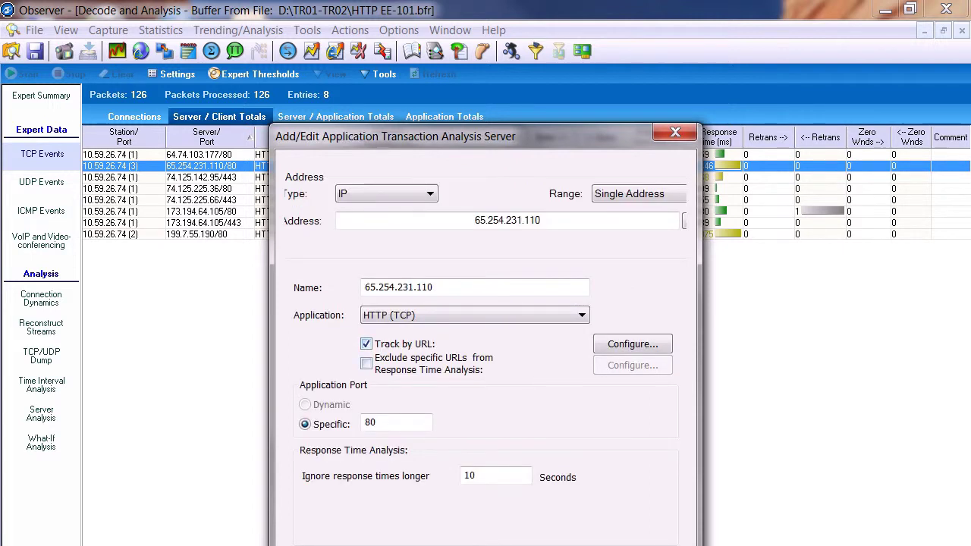
Configure URL tracking with a URL limit of 10 and folders-only tracking off, and save the analysis server.
key("space")
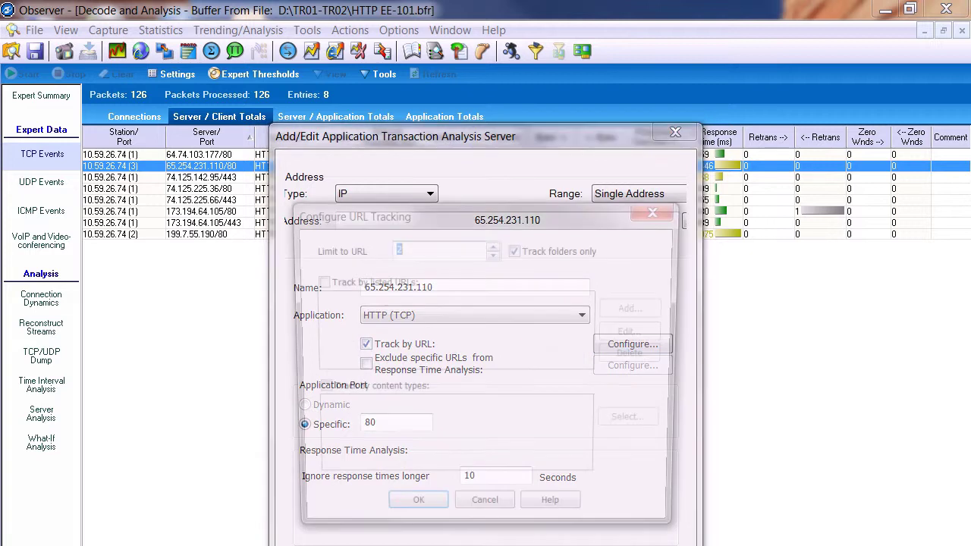
type("10")
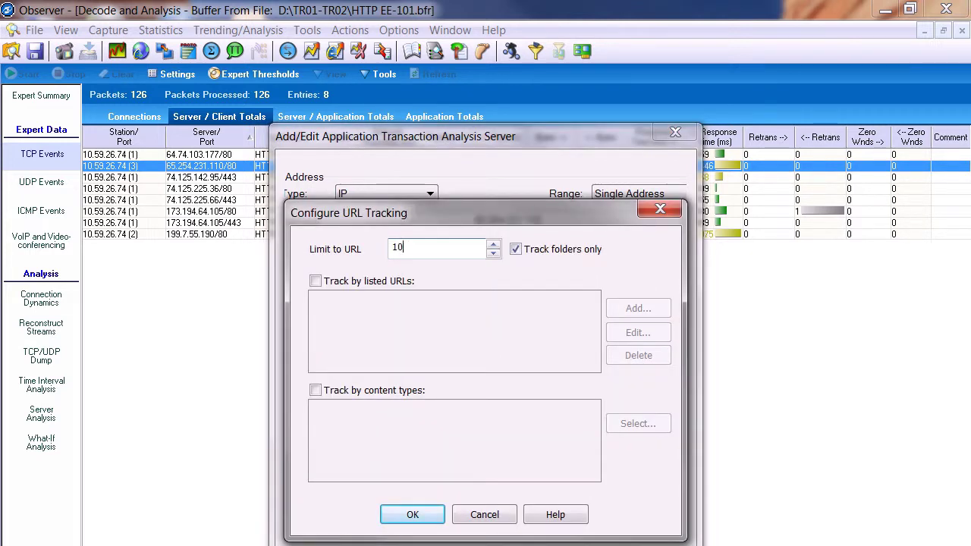
key("Tab")
key("space")
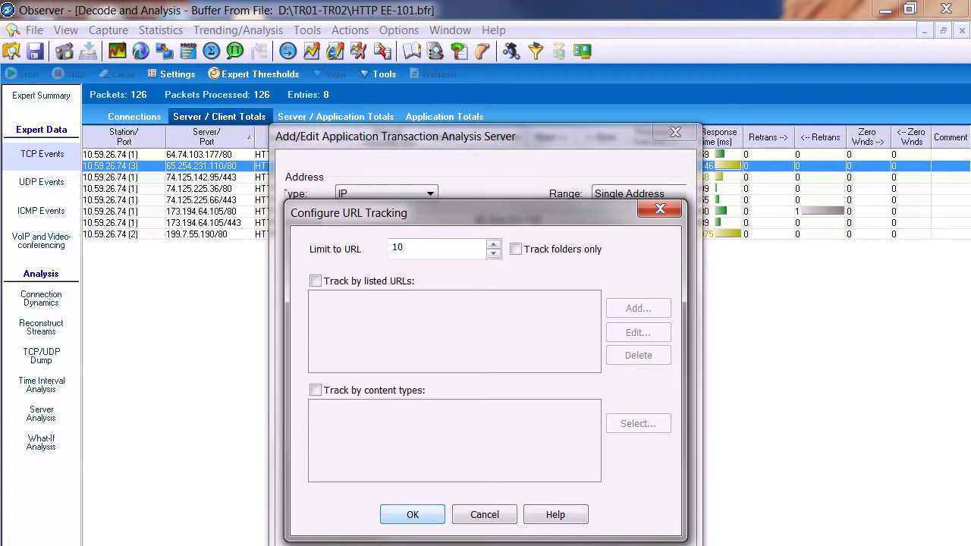
key("Return")
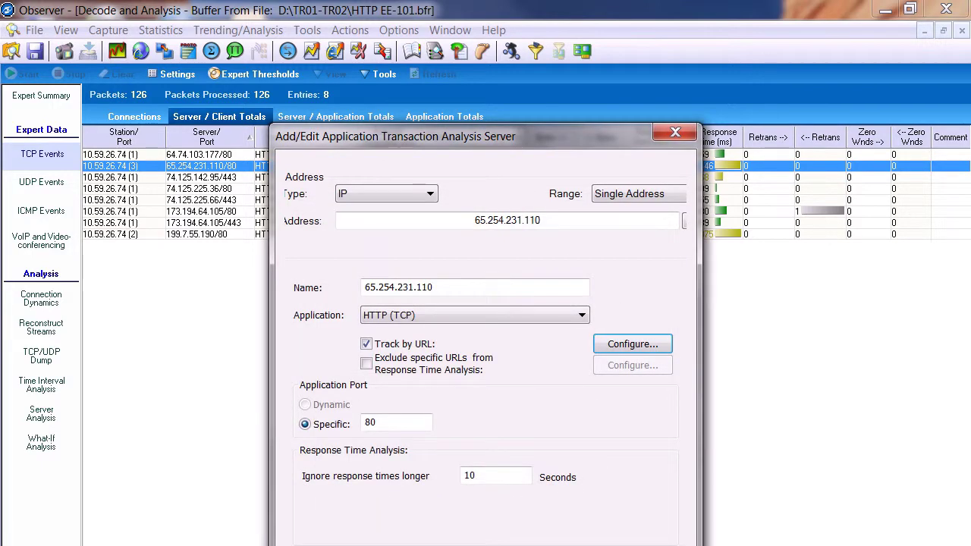
key("Return")
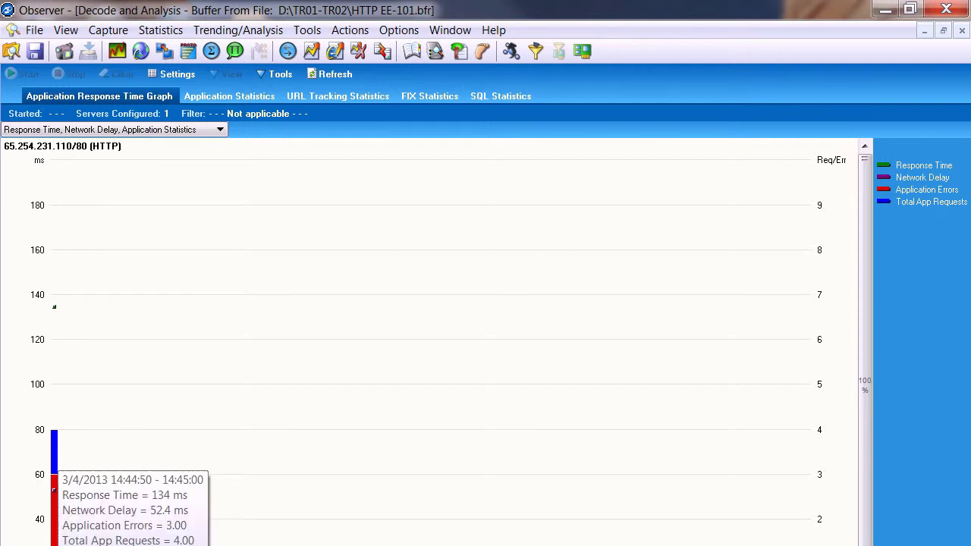
Examine the server's response time graph, and expand its requests, successes and client errors in the application statistics.
mouse_move(54, 490)
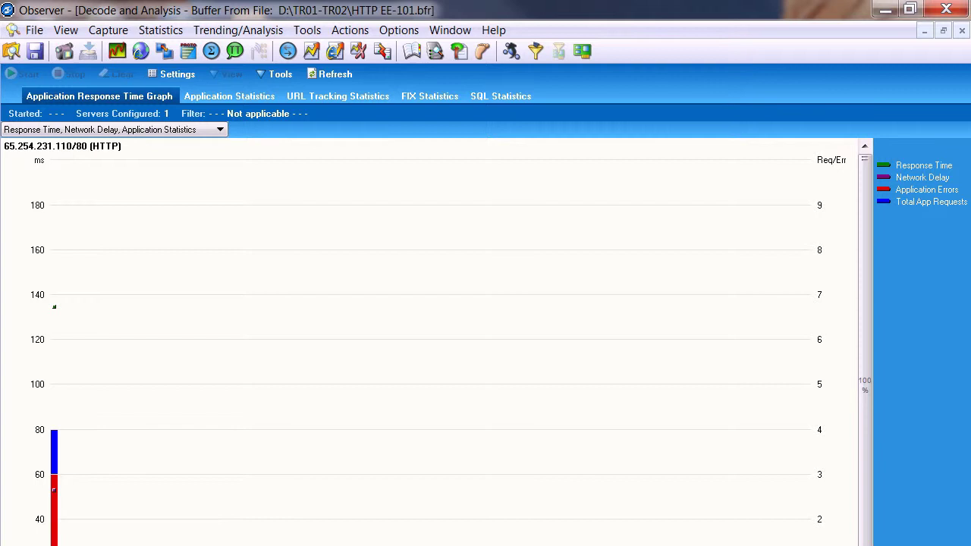
left_click(229, 96)
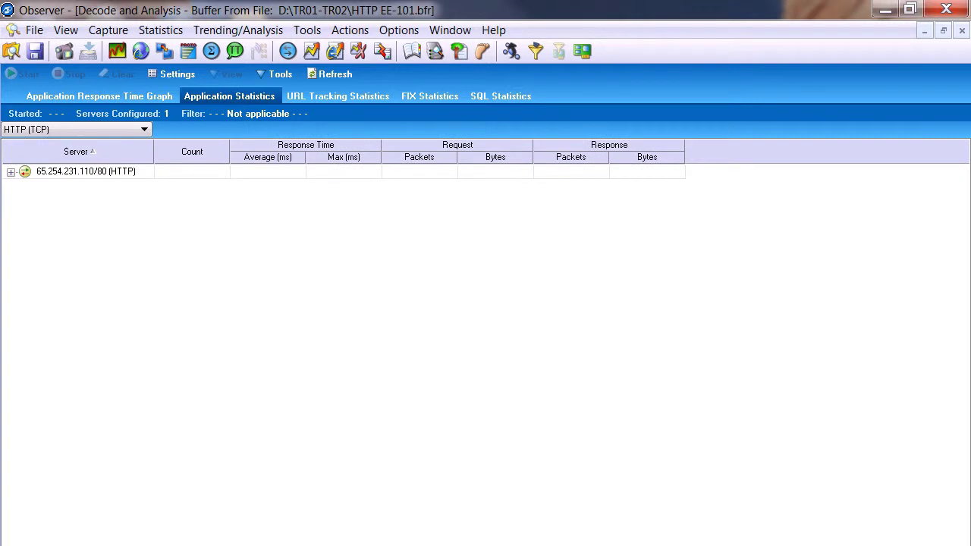
double_click(86, 172)
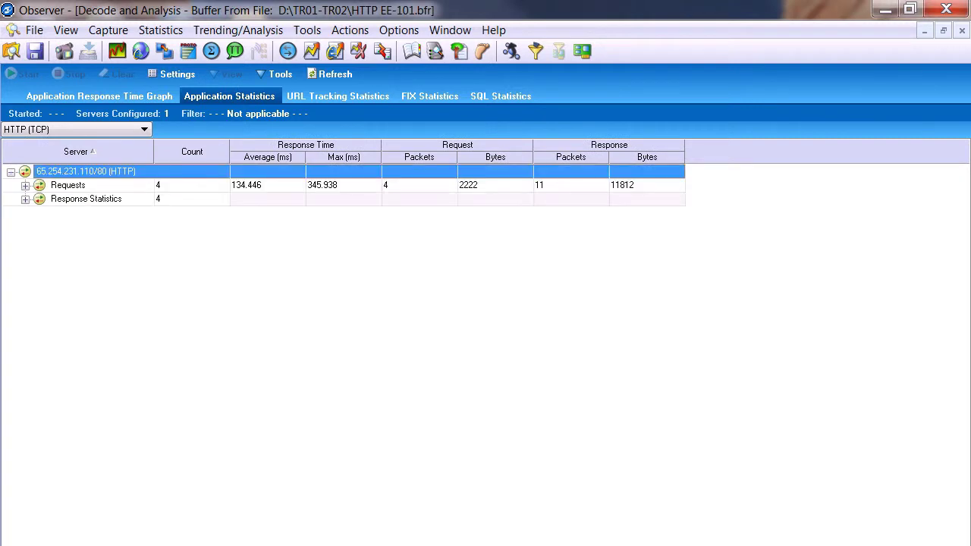
double_click(68, 185)
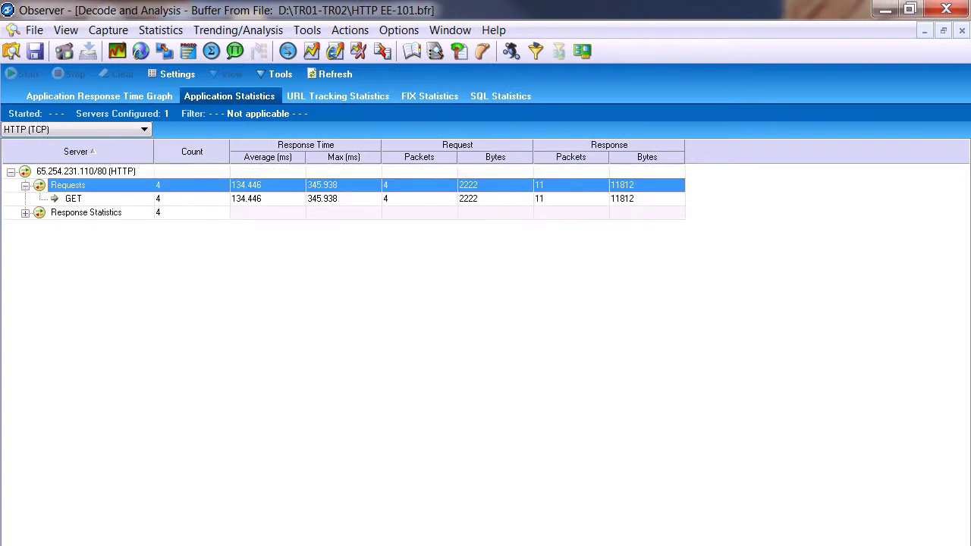
double_click(85, 213)
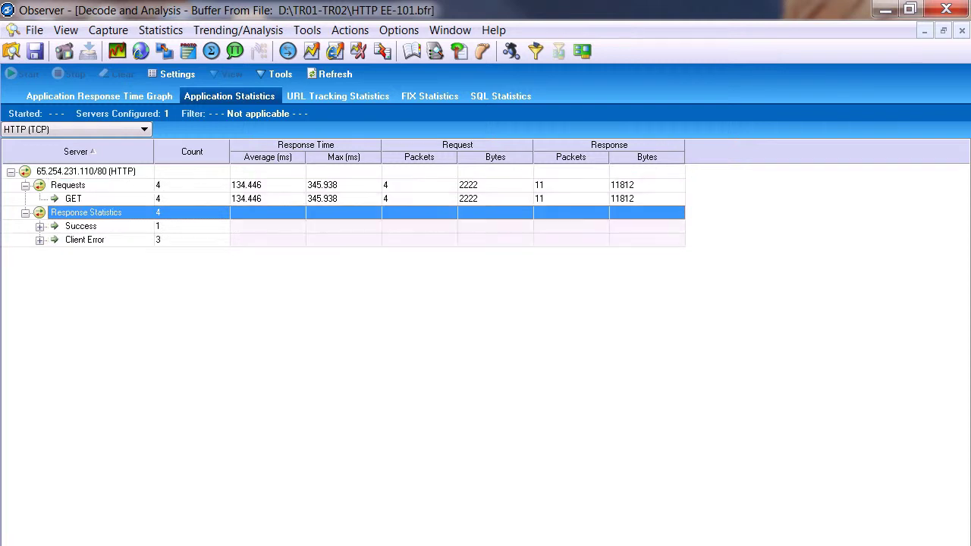
double_click(80, 226)
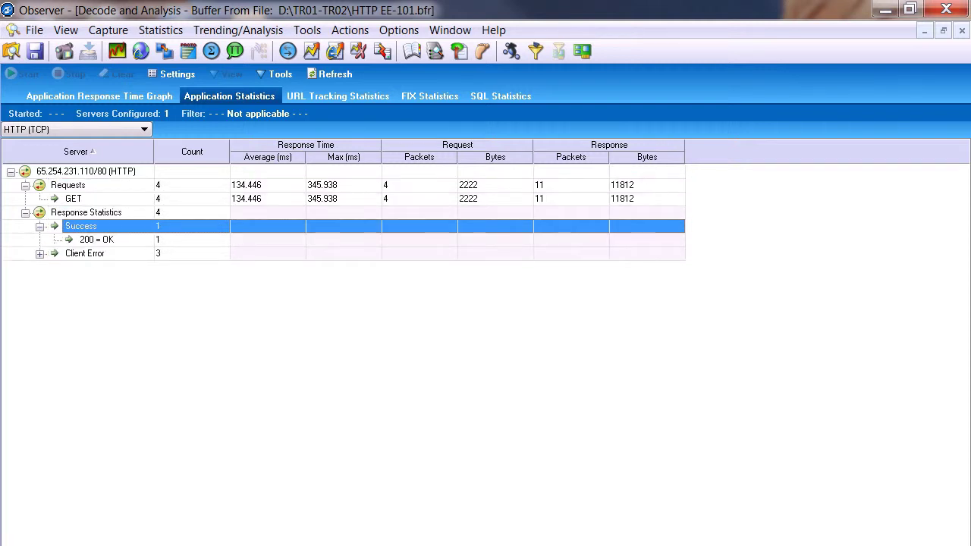
left_click(84, 254)
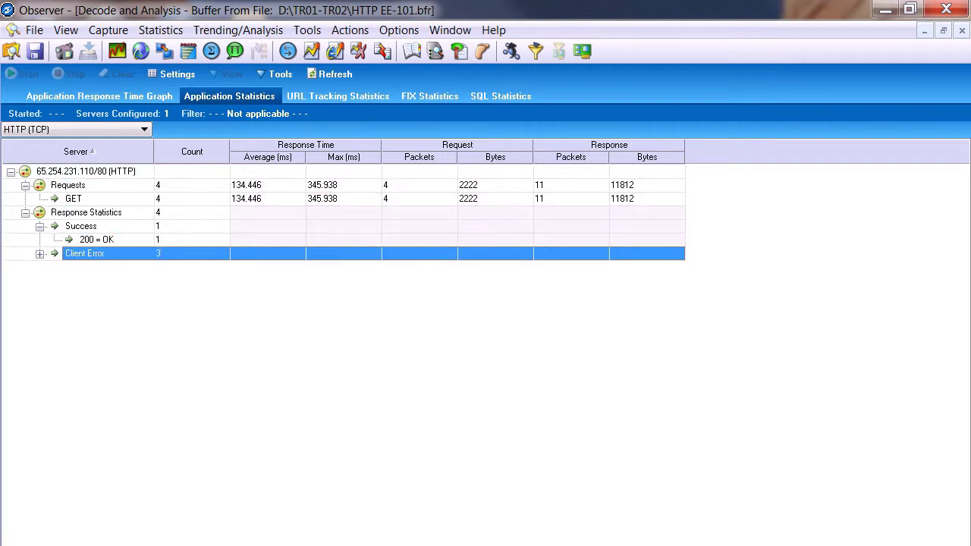
double_click(84, 253)
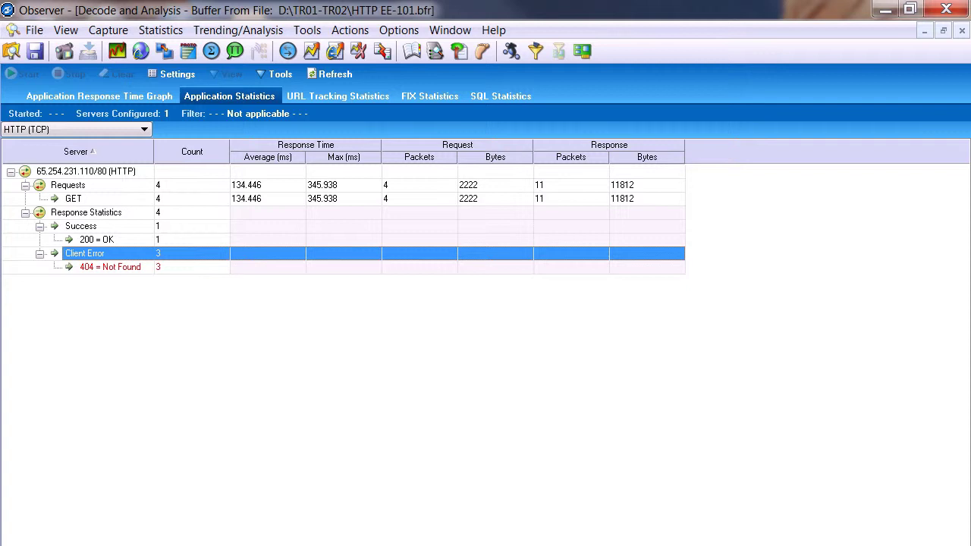
Show the URL tracking statistics and expand the entry for server 65.254.231.110.
left_click(338, 95)
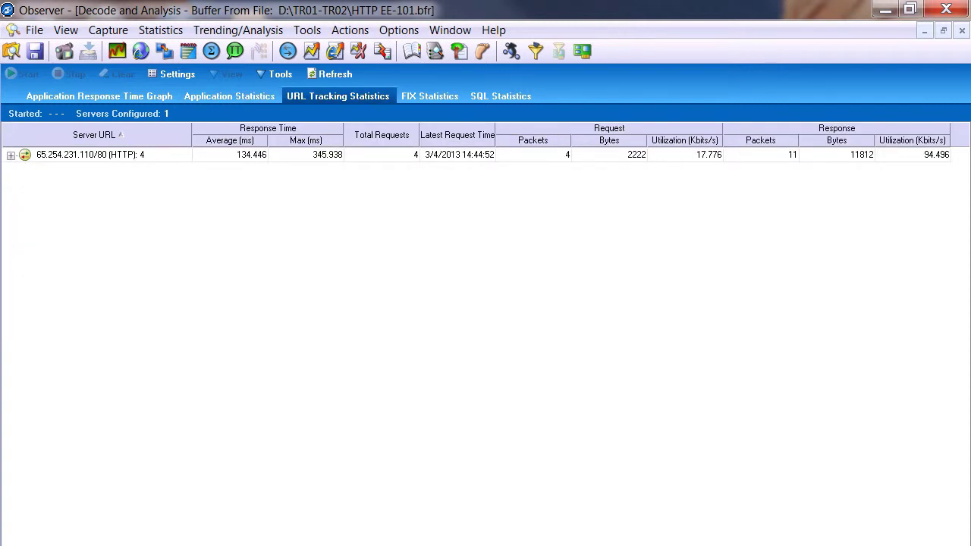
left_click(11, 155)
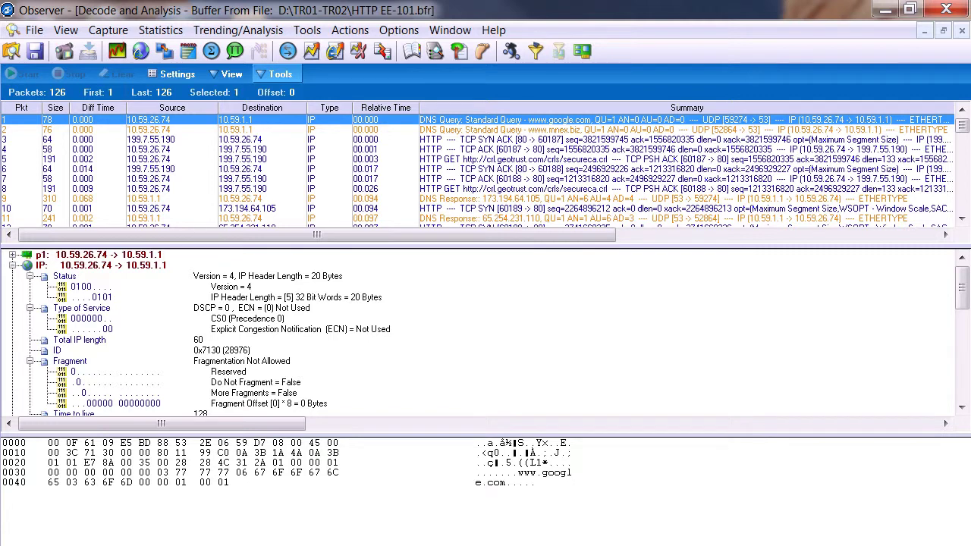
Edit the "http 404" post-capture filter so its ASCII pattern in the TCP data is 404, and save the filter.
left_click(274, 74)
key("Return")
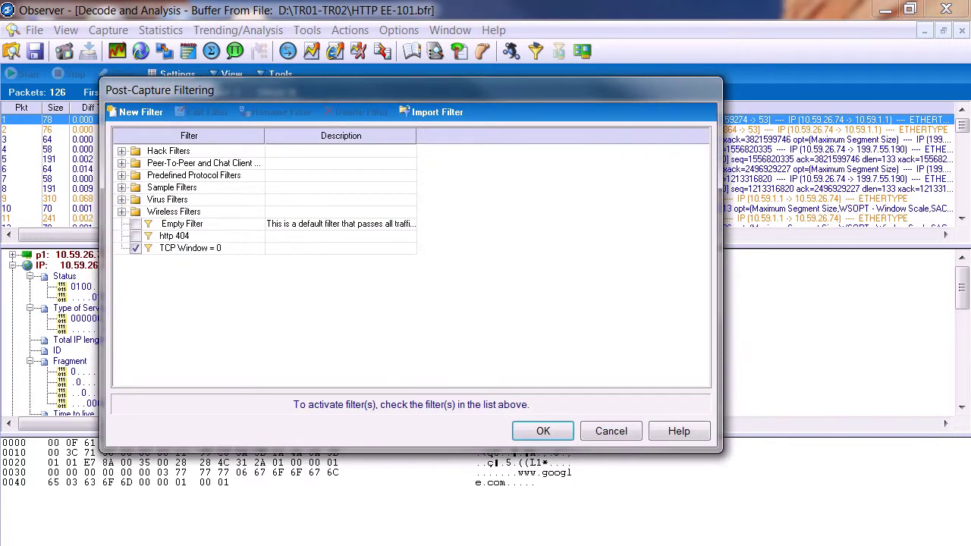
double_click(174, 235)
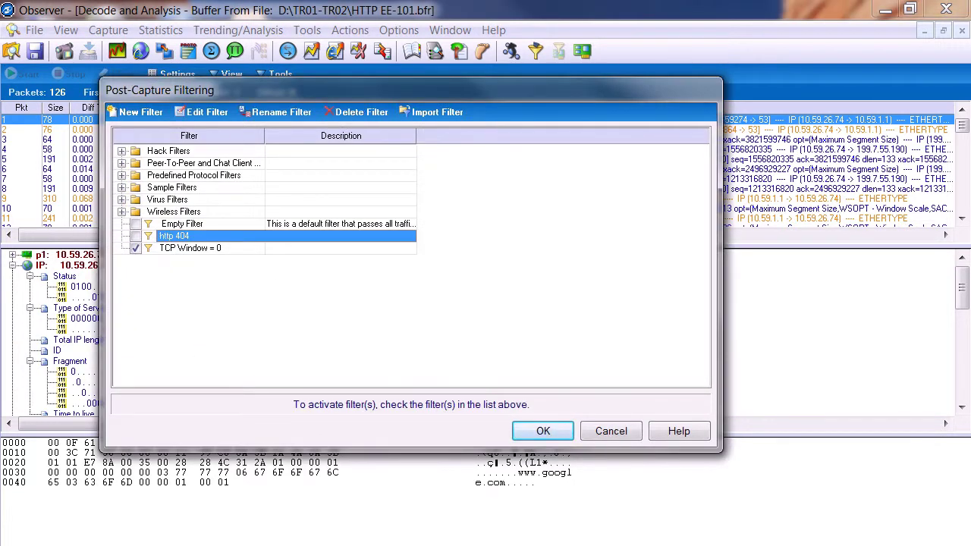
key("Return")
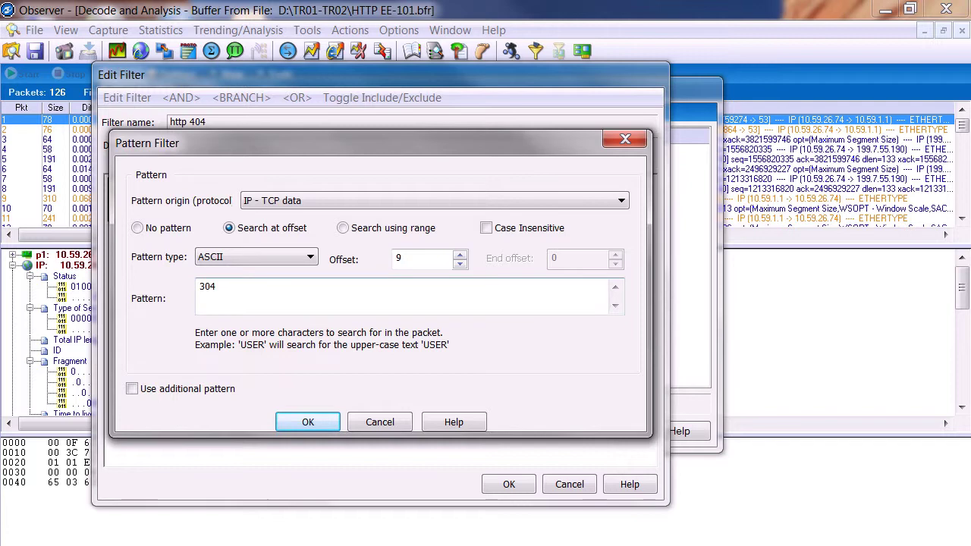
left_click_drag(199, 287, 204, 287)
type("4")
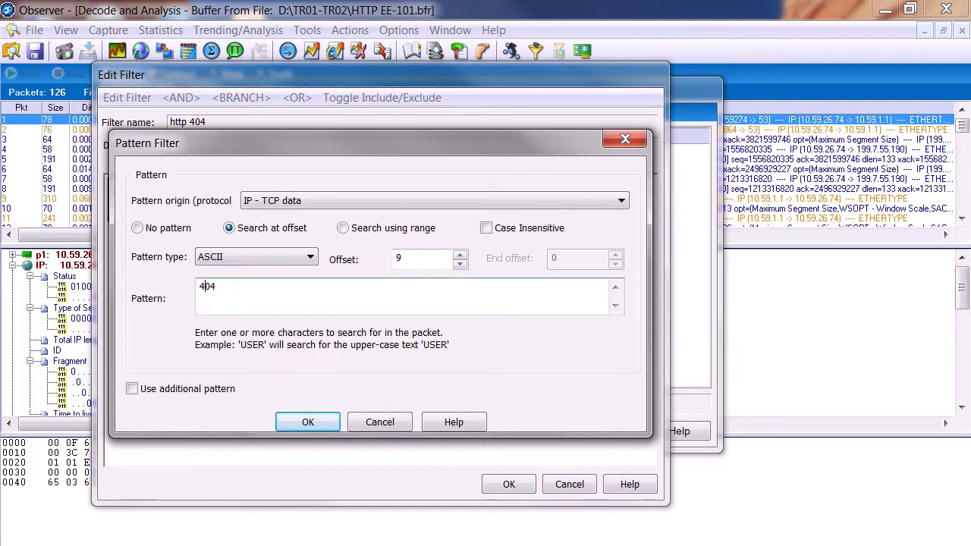
key("Return")
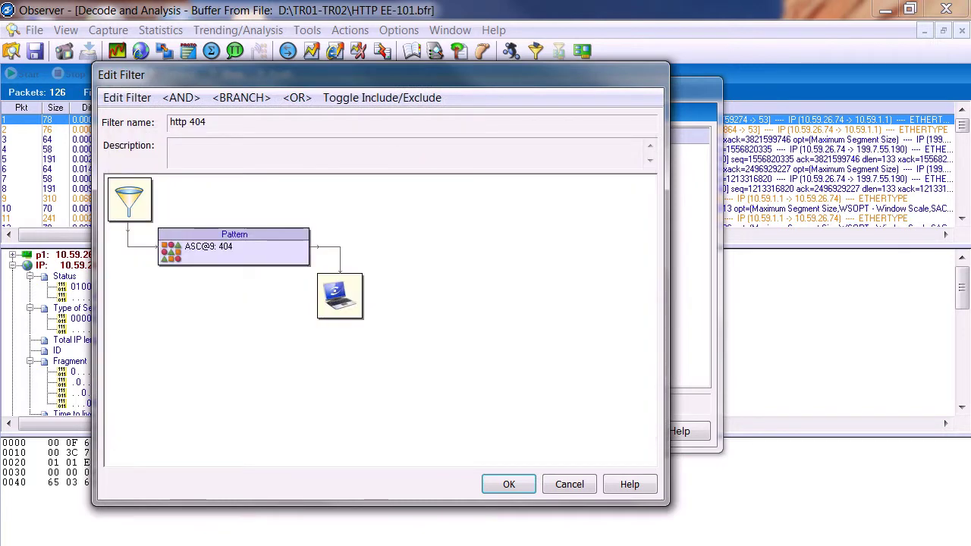
key("Return")
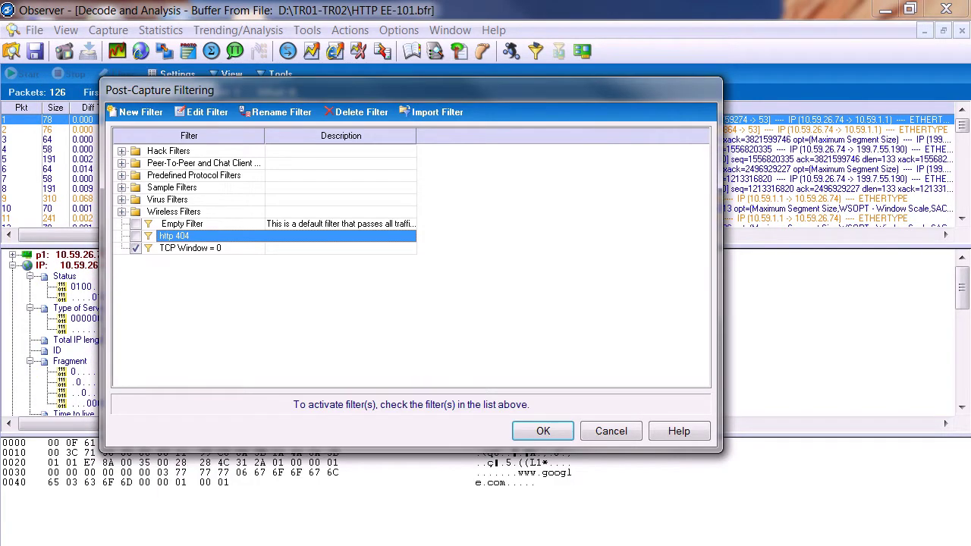
Activate the "http 404" filter, deactivate "TCP Window = 0", and apply the post-capture filtering.
left_click(135, 236)
left_click(135, 248)
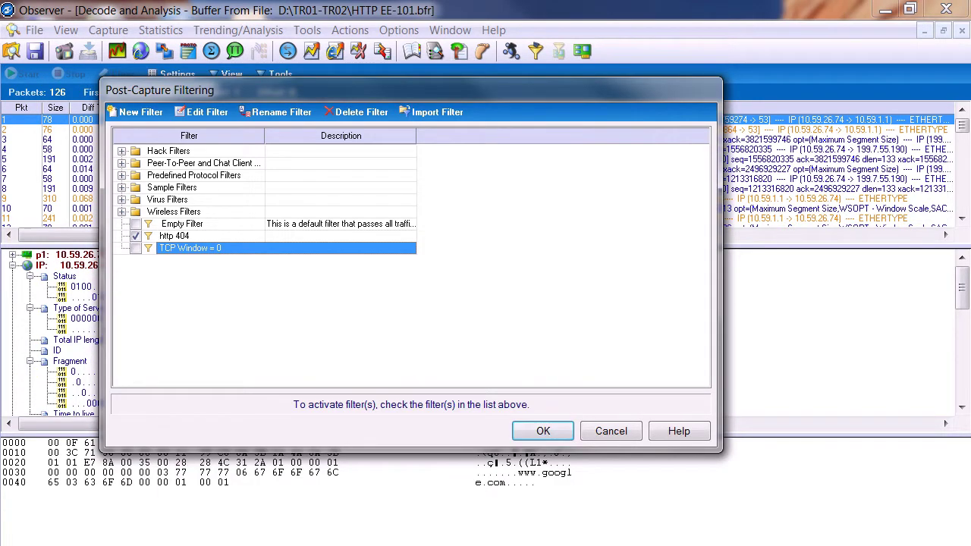
left_click(543, 431)
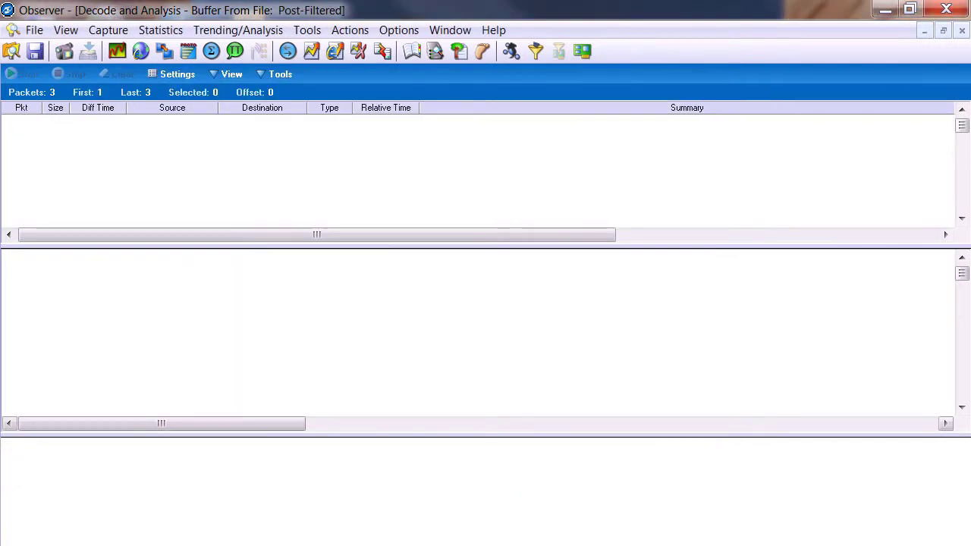
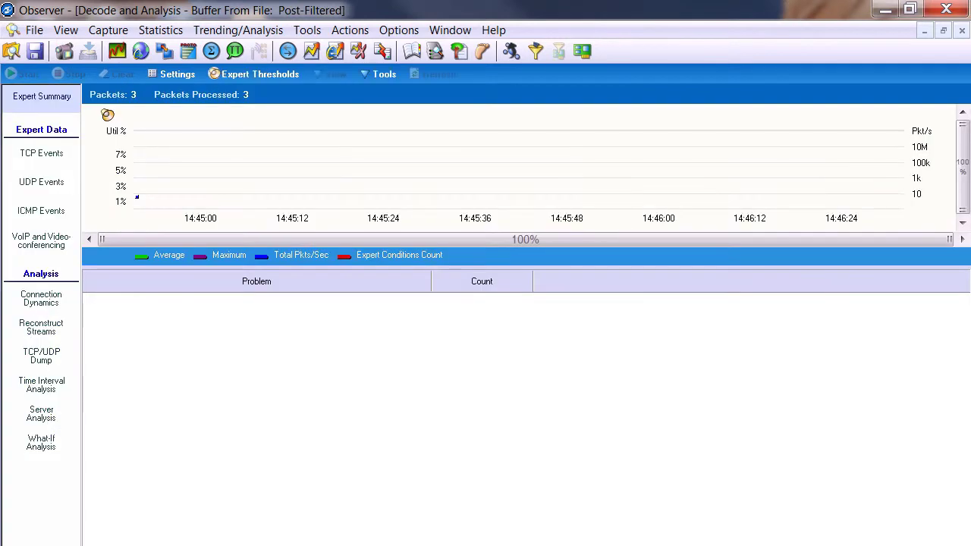
View the filtered TCP events by server/client totals, and list the URLs tracked for 65.254.231.110 in the original capture.
left_click(42, 153)
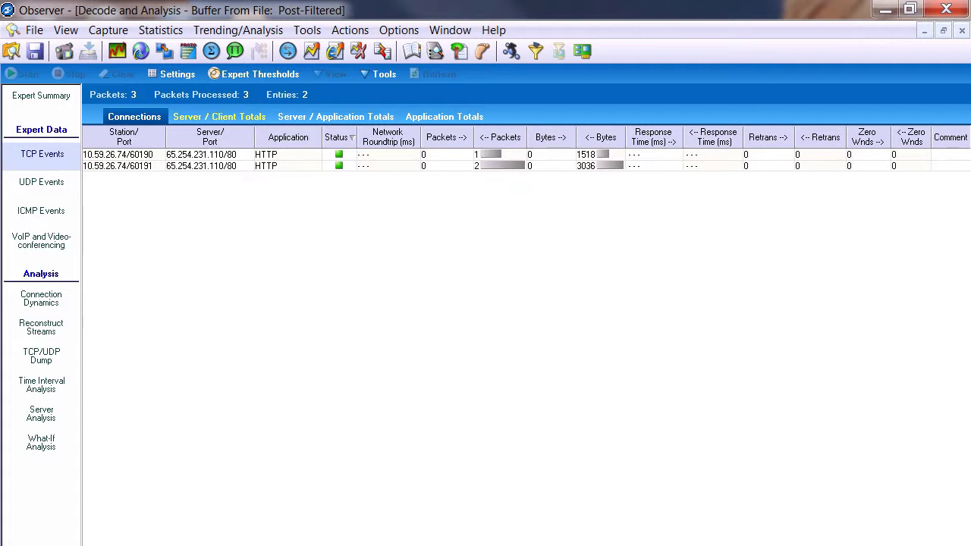
left_click(219, 116)
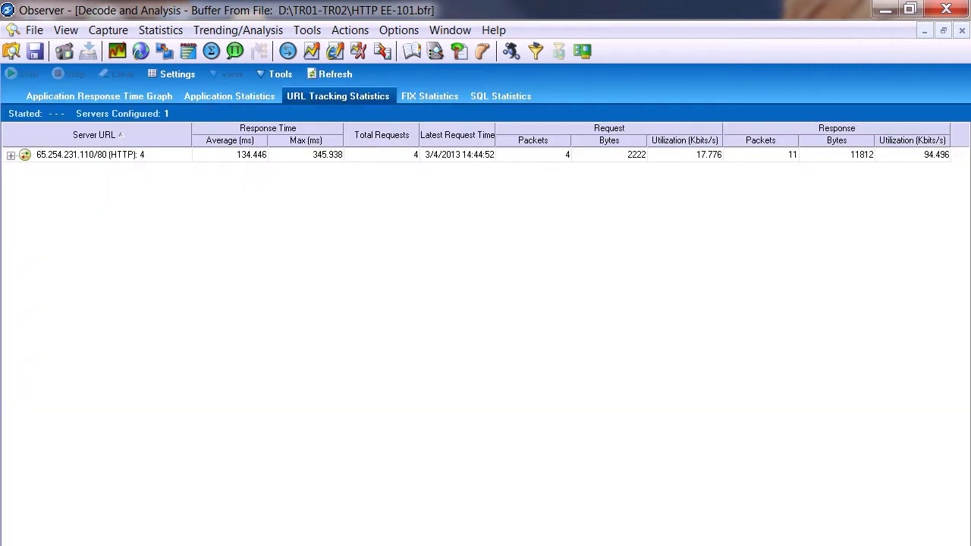
left_click(11, 154)
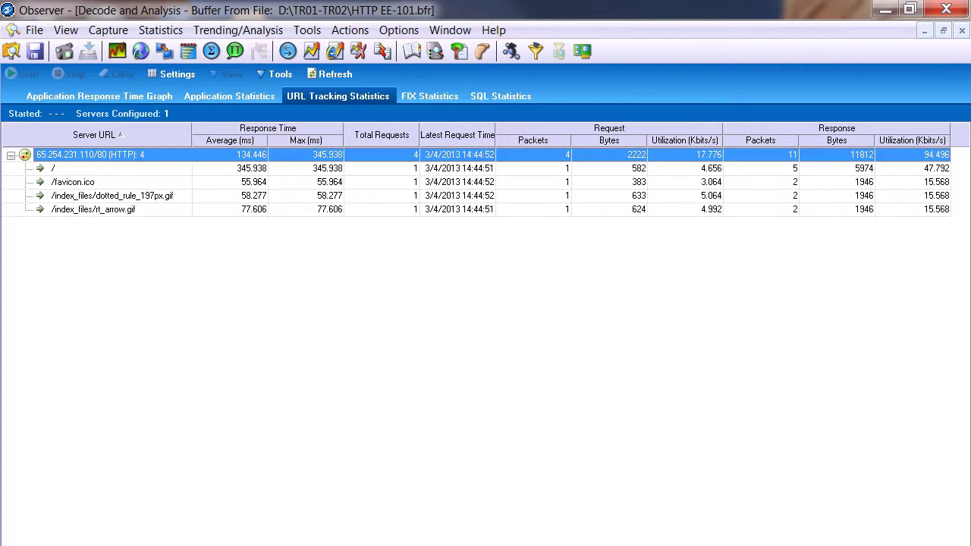